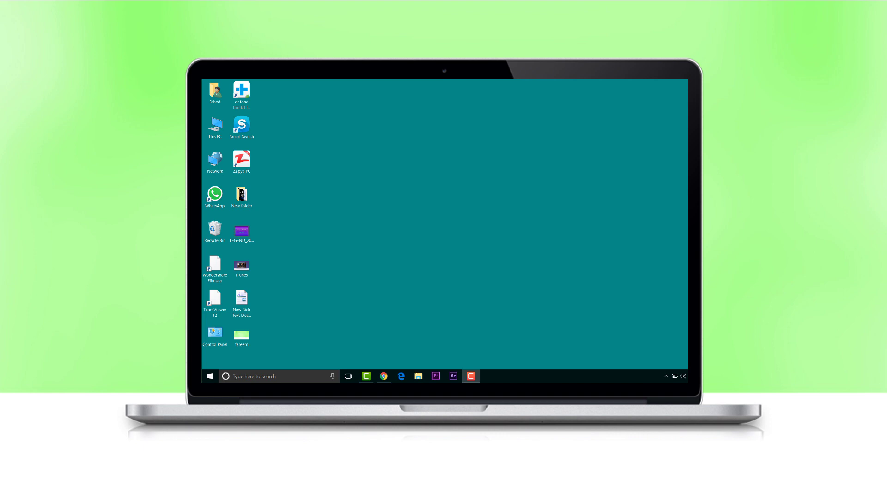
# Step: Download the dr.fone for Android free trial installer in Chrome from the Data Backup & Restore page
pyautogui.click(384, 376)
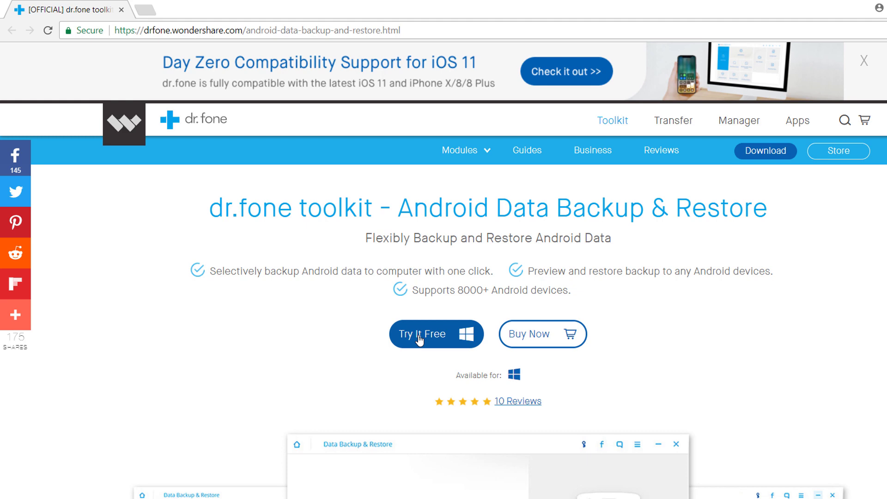
pyautogui.click(420, 338)
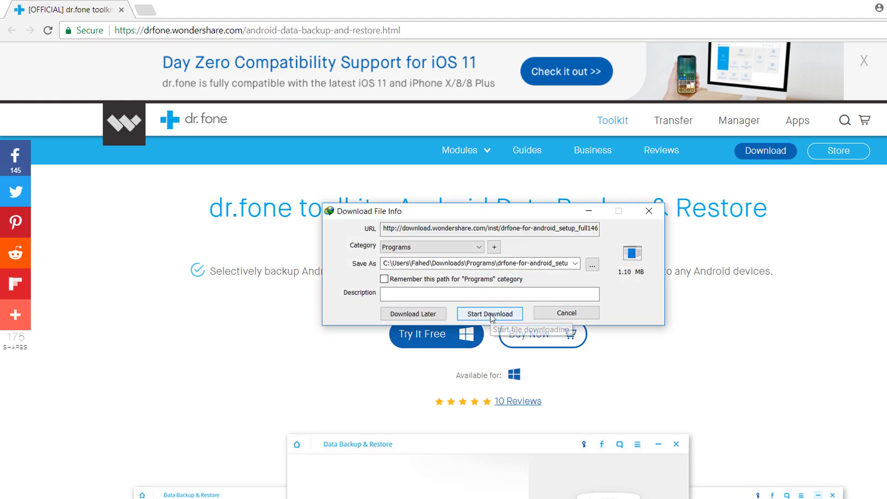
pyautogui.click(490, 316)
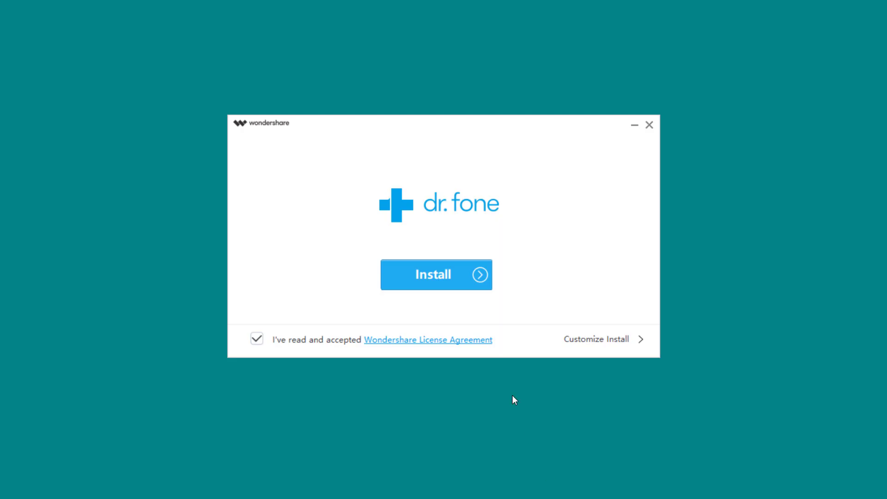
# Step: Install dr.fone and launch the toolkit for Android once setup finishes
pyautogui.click(477, 273)
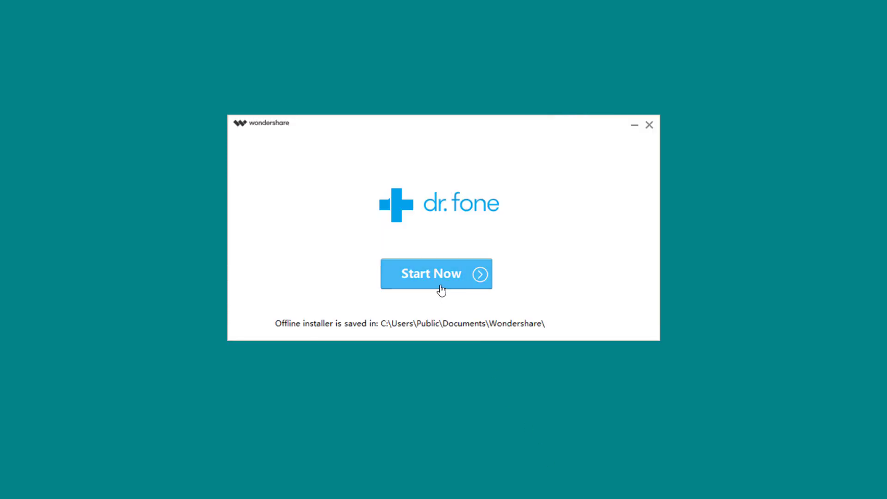
pyautogui.click(440, 285)
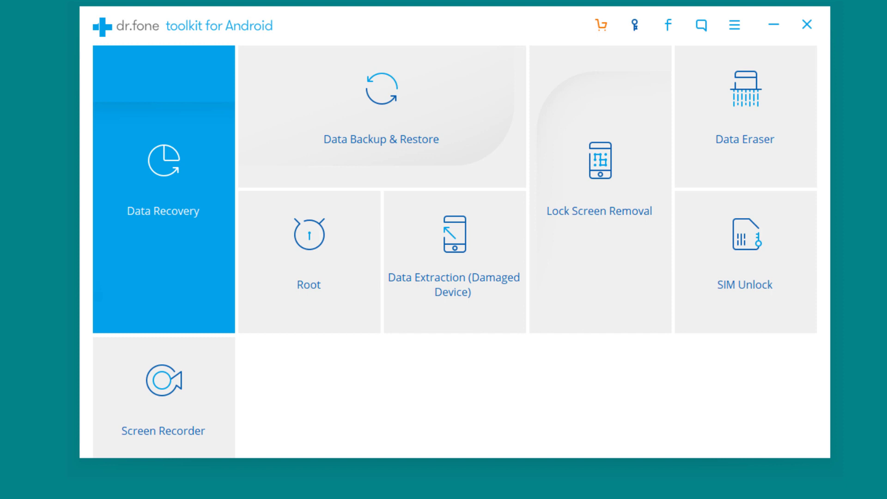
pyautogui.moveTo(381, 118)
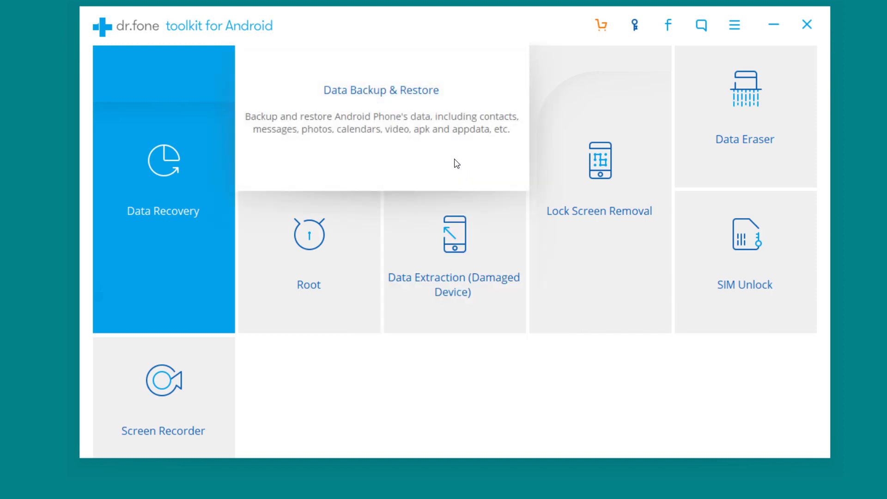
# Step: Open Data Backup & Restore with the Samsung SM-J500H connected over USB debugging
pyautogui.click(348, 120)
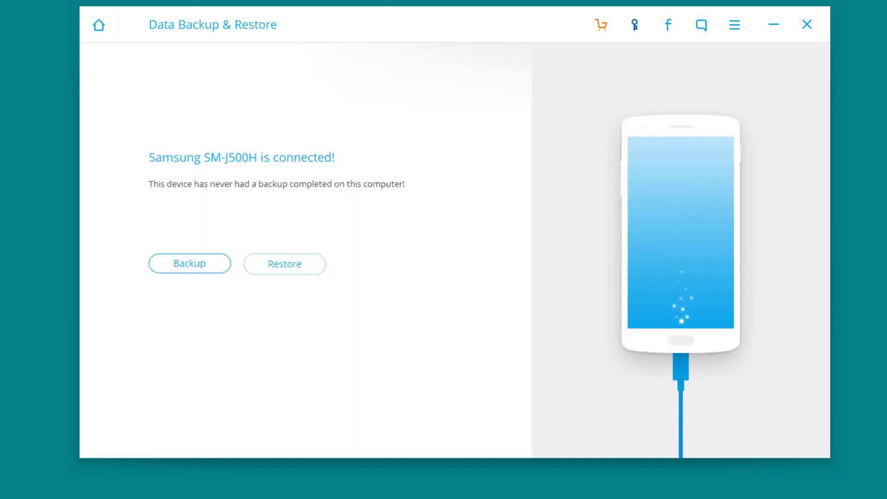
# Step: Back up the SM-J500H with the default file types selected (799 items, 1.92GB)
pyautogui.click(184, 270)
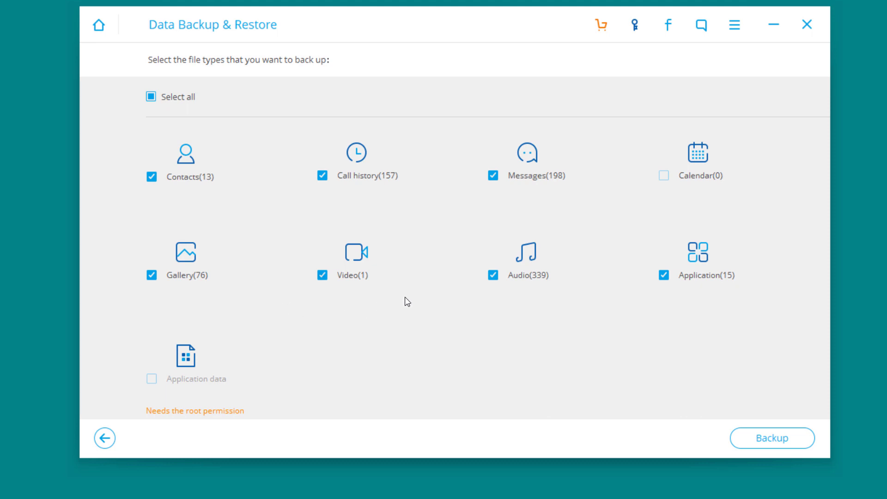
pyautogui.click(774, 444)
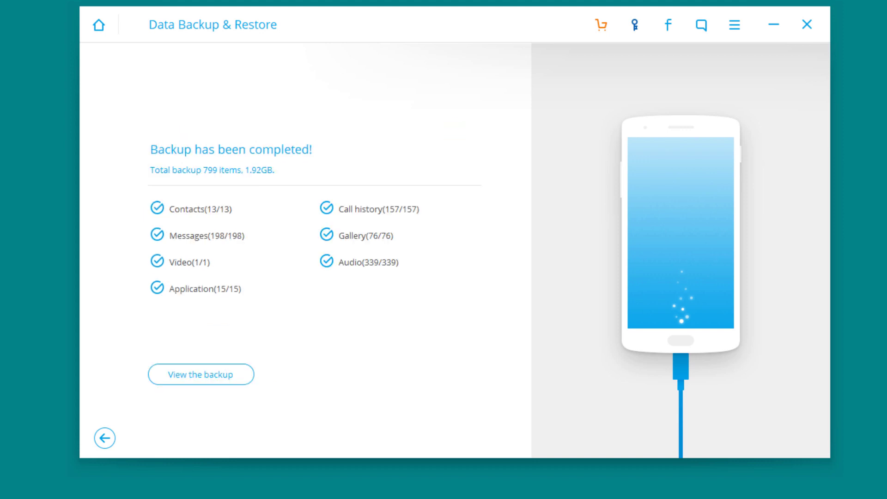
# Step: Preview the backup's Contacts, Gallery, Audio, Video and Application categories
pyautogui.click(228, 376)
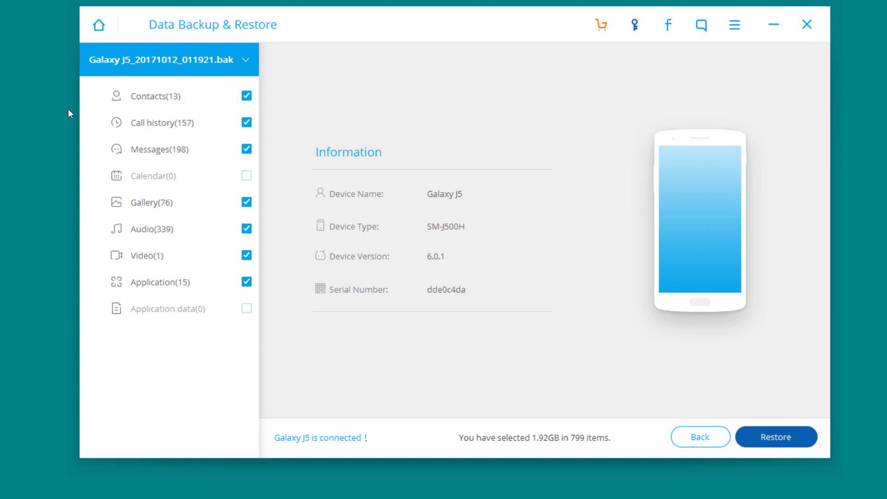
pyautogui.click(172, 96)
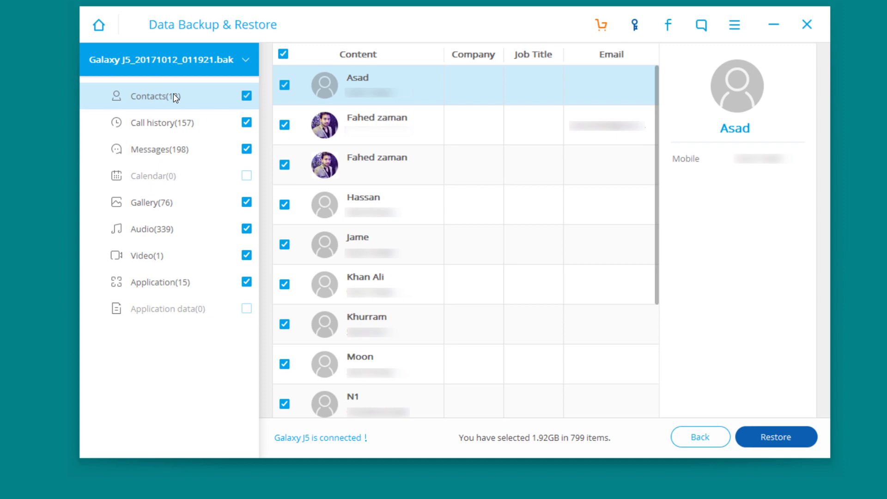
pyautogui.click(152, 202)
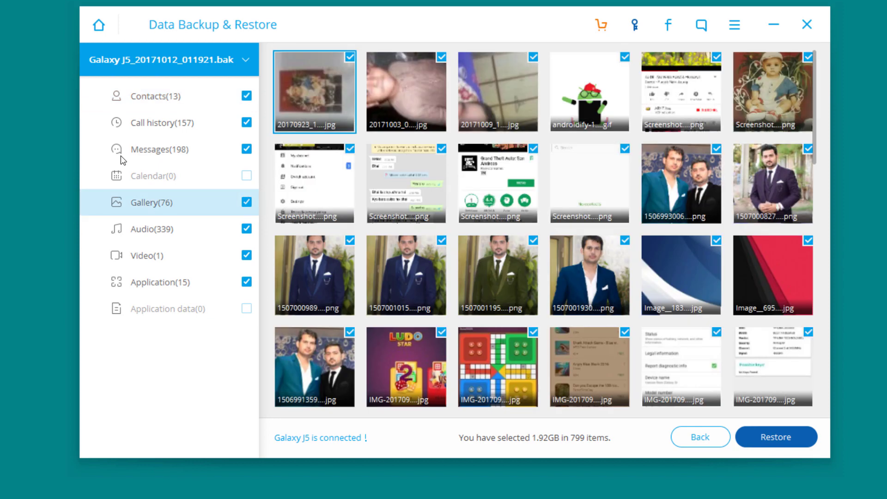
pyautogui.click(151, 229)
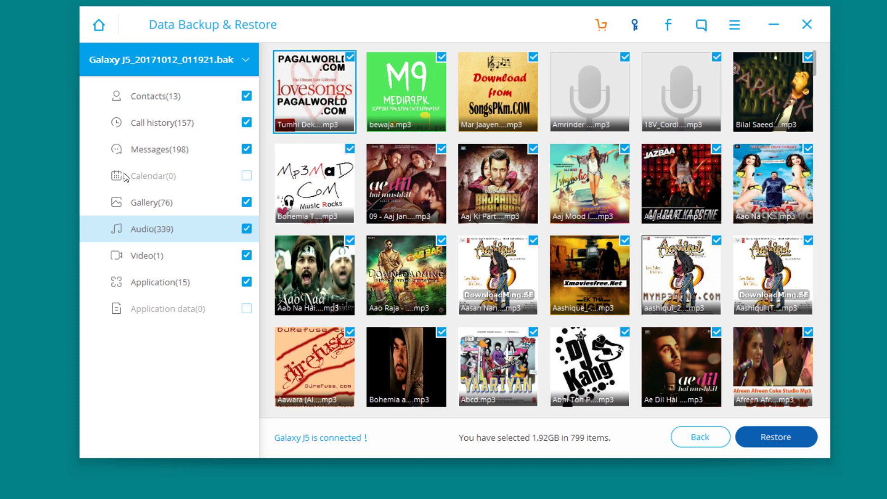
pyautogui.click(171, 264)
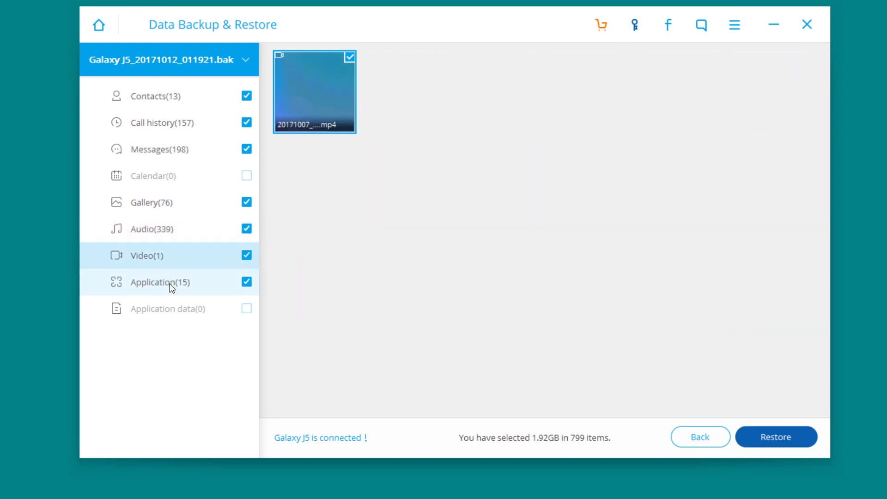
pyautogui.click(171, 284)
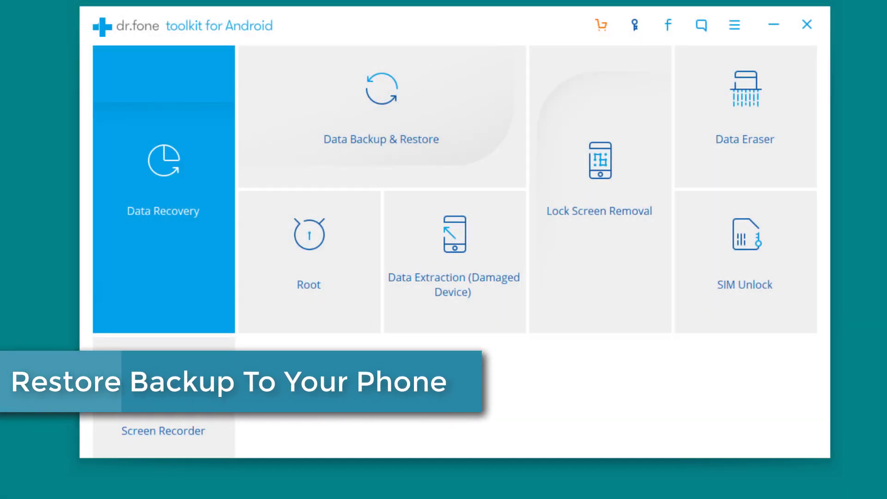
pyautogui.moveTo(381, 118)
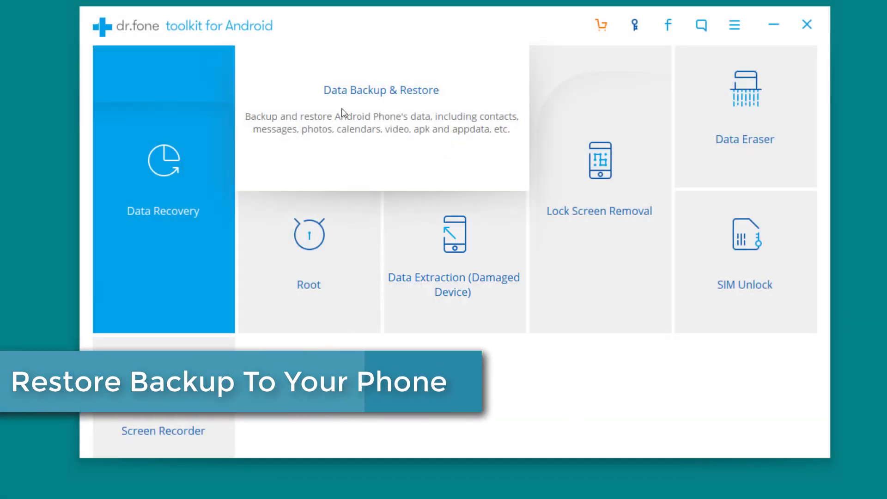
# Step: Check the SM-J500H backup history in Data Backup & Restore, then return
pyautogui.click(381, 118)
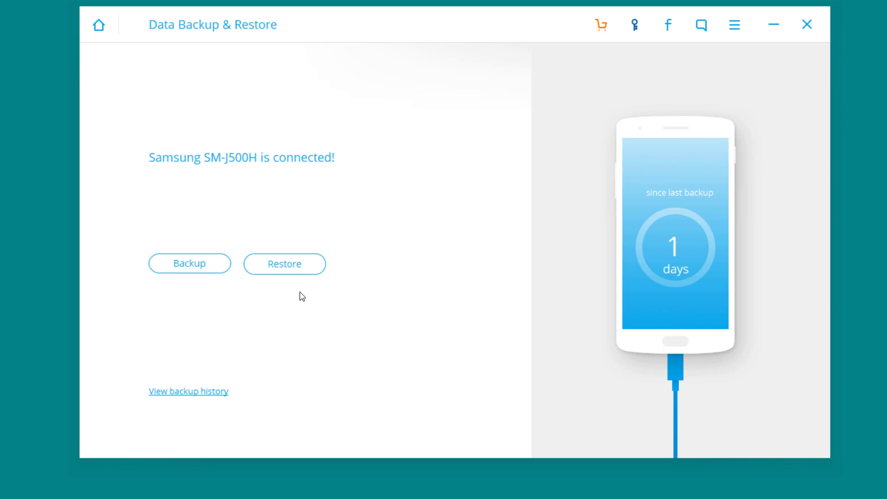
pyautogui.click(210, 401)
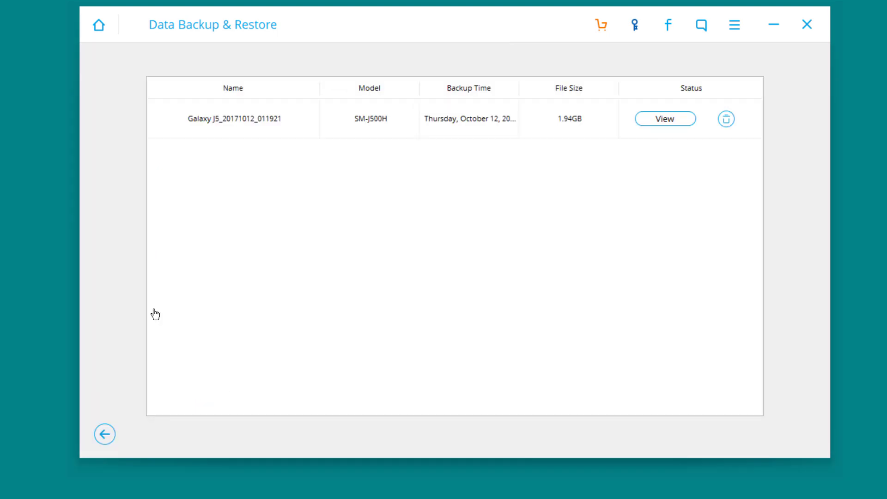
pyautogui.click(104, 436)
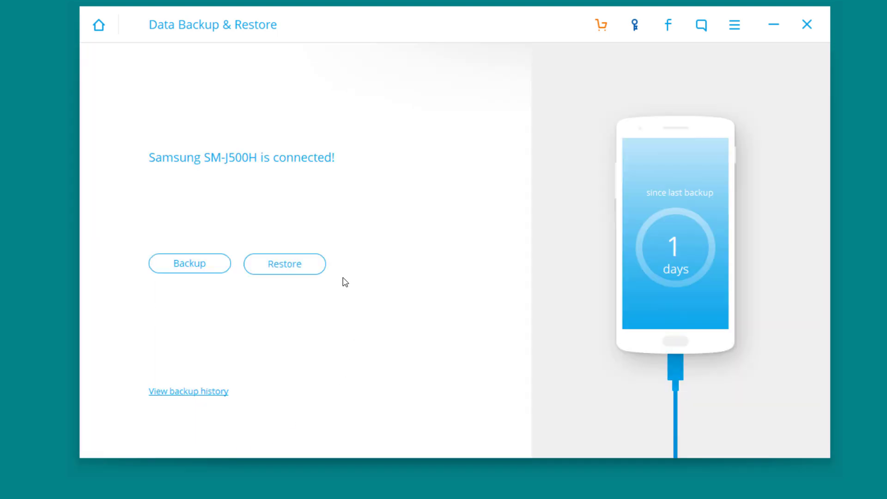
# Step: Choose Restore and exclude Audio, leaving 460 items (219.18MB) selected
pyautogui.click(316, 265)
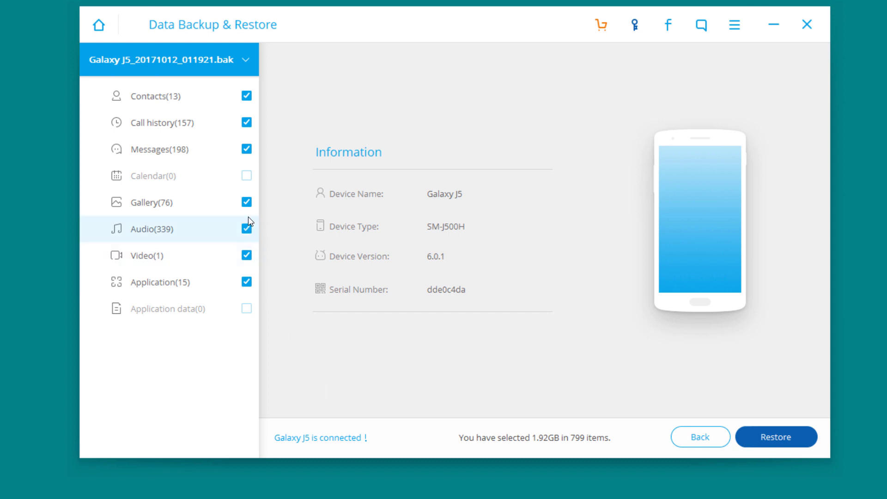
pyautogui.click(247, 229)
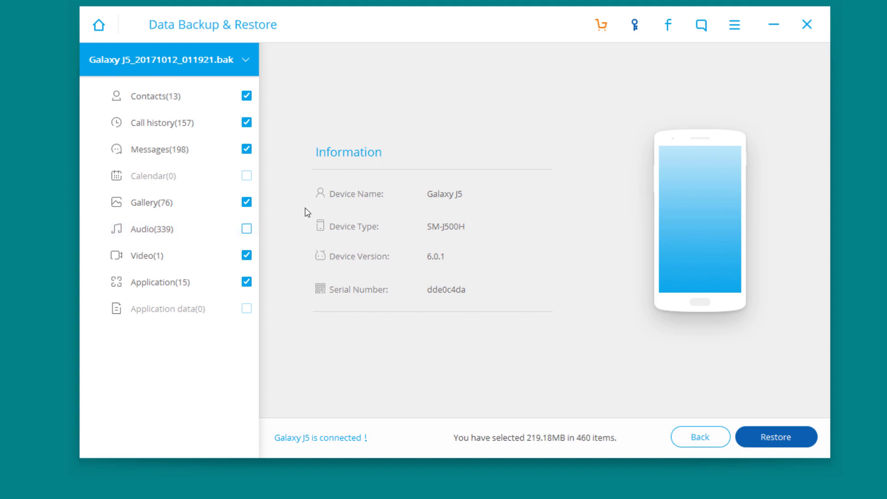
# Step: Restore the 460 selected items (219.18MB) to the SM-J500H
pyautogui.click(789, 444)
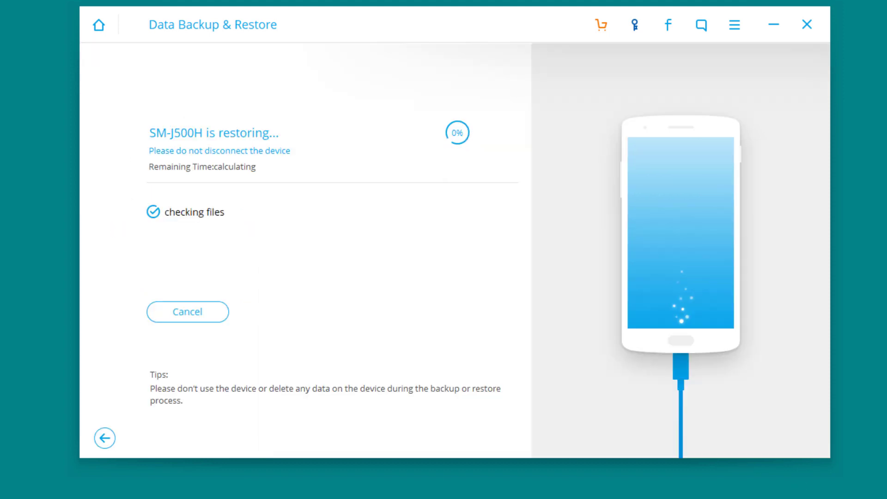